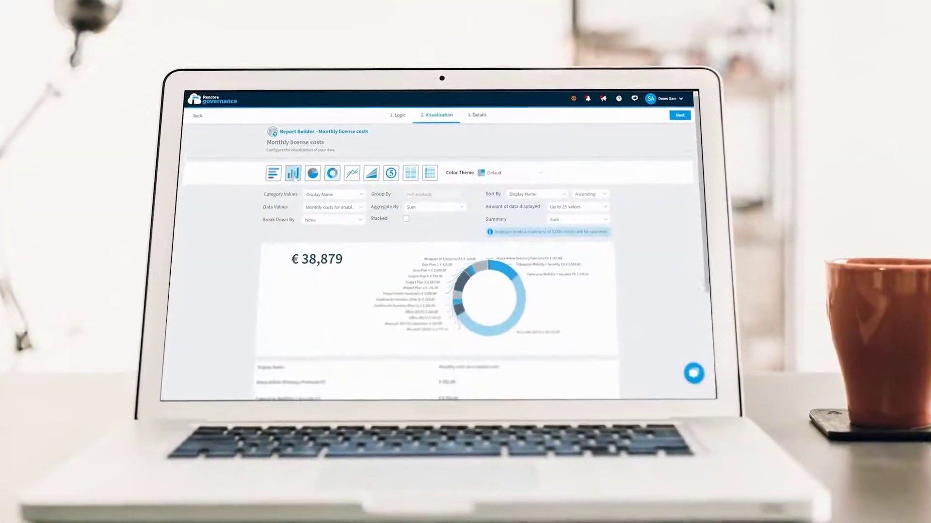
Switch the Monthly license costs report to a bar chart using the High contrast colour theme
click(294, 174)
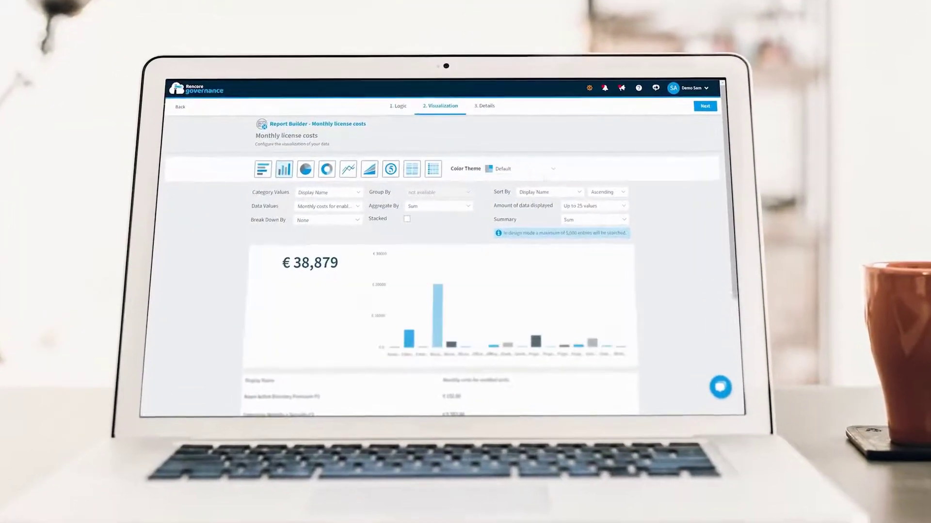
click(515, 172)
click(522, 282)
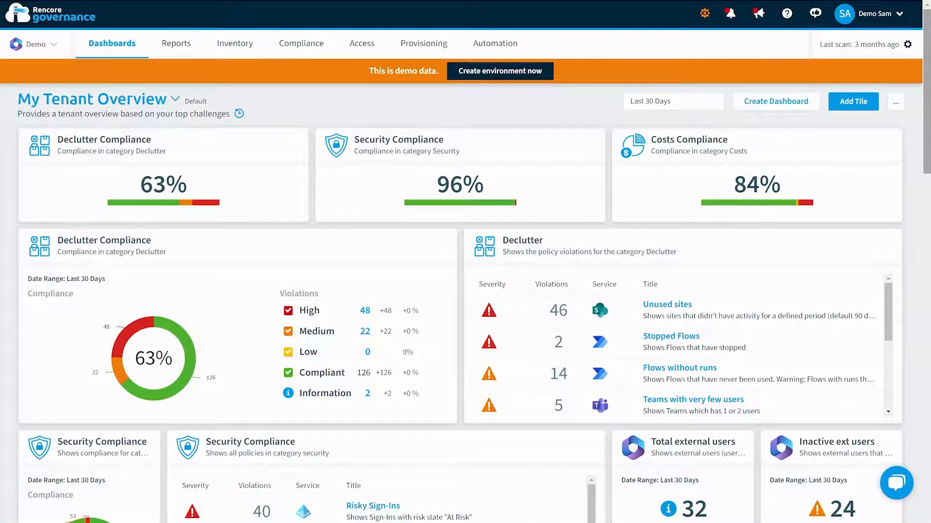
Scroll down the My Tenant Overview dashboard to the inventory, Operation and Adoption tiles
scroll(466, 262, down, 2)
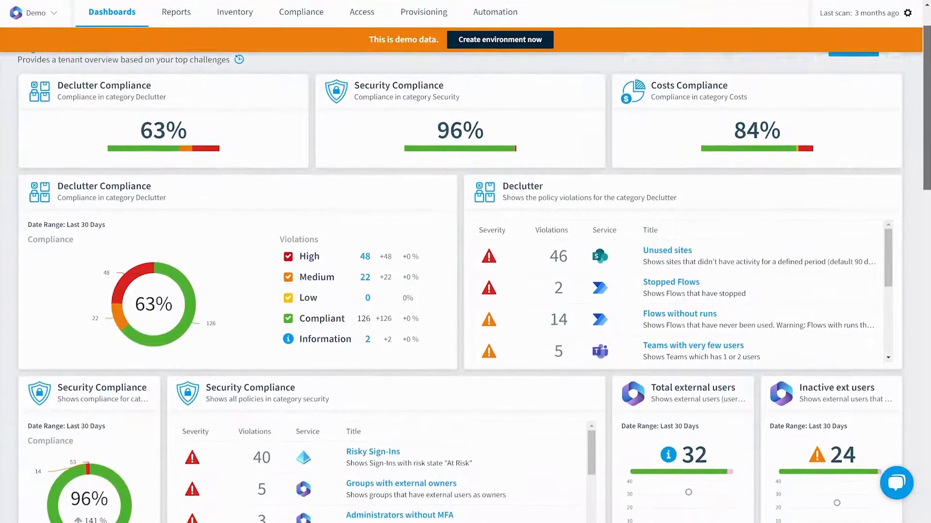
scroll(466, 262, down, 3)
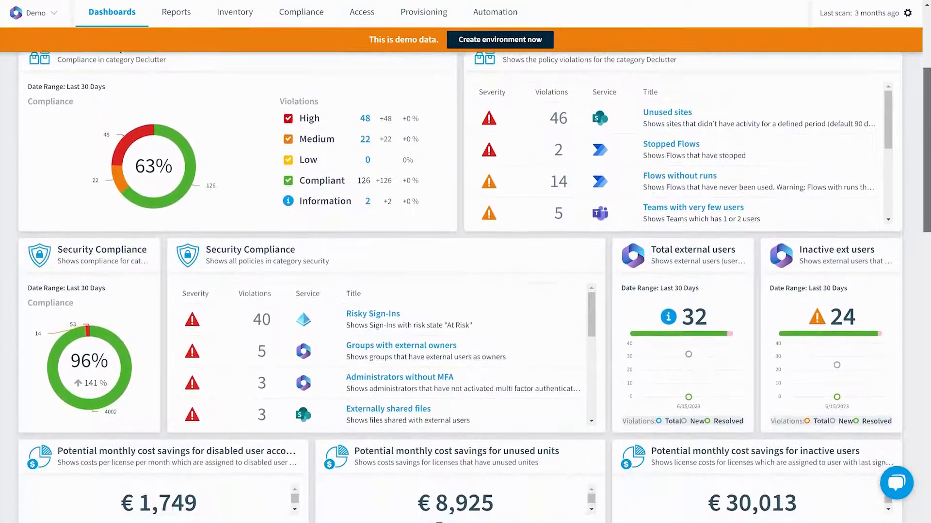
scroll(465, 262, down, 3)
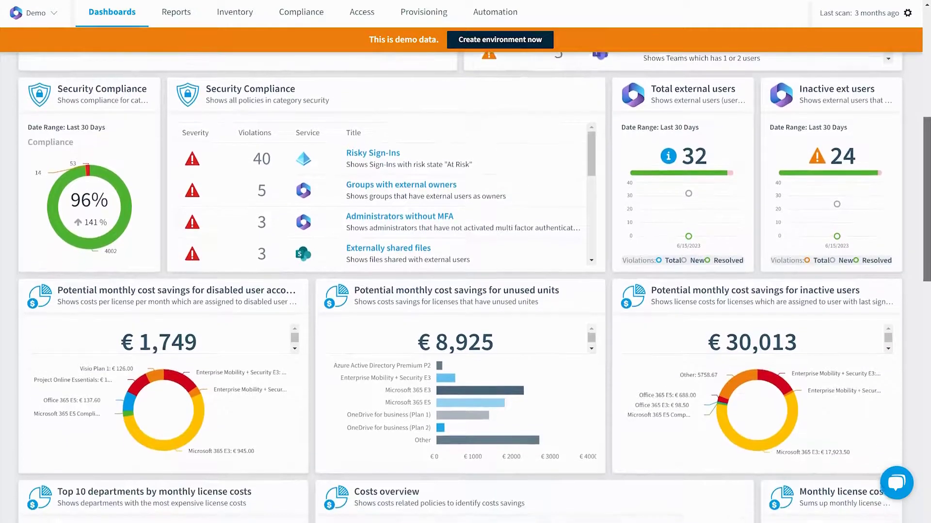
scroll(926, 284, down, 4)
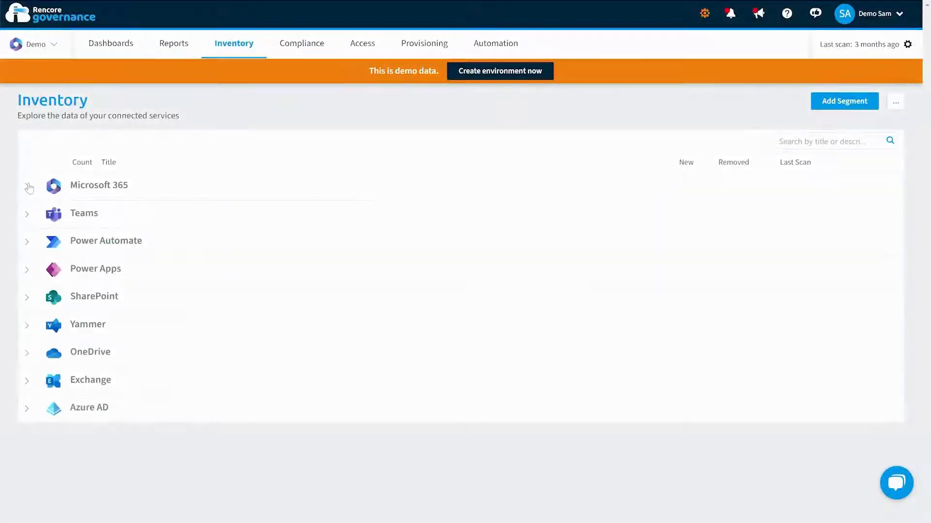
Expand Microsoft 365 and break Users into 509 internal, 30 external and 30 disabled accounts
click(28, 188)
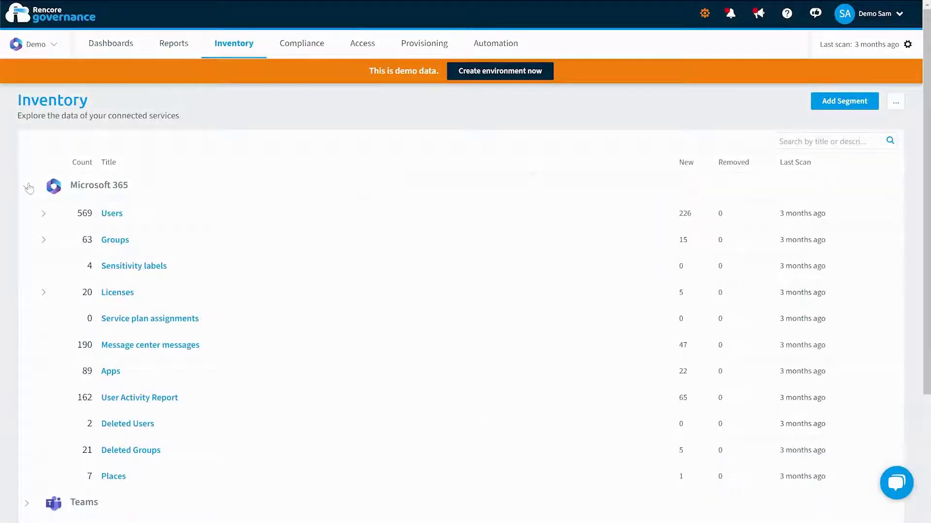
click(42, 215)
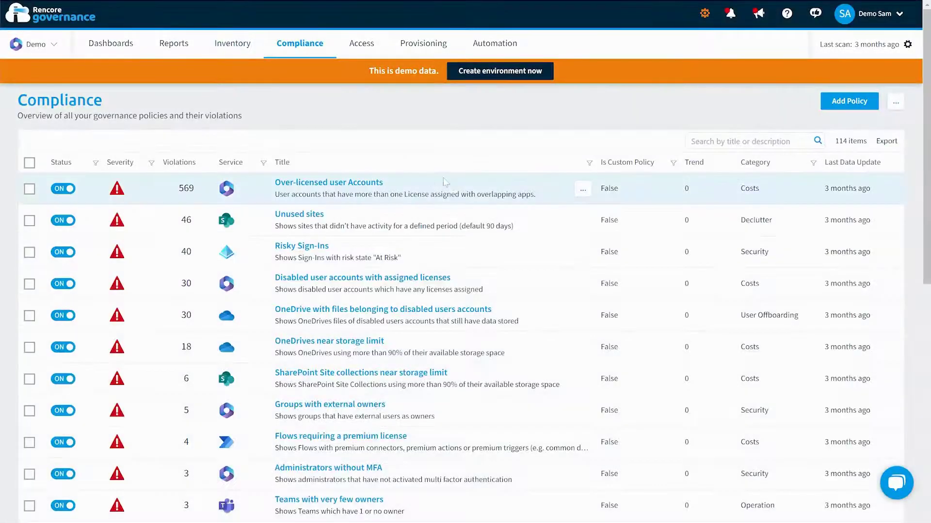
Start a new custom compliance policy that reports on User objects
click(837, 110)
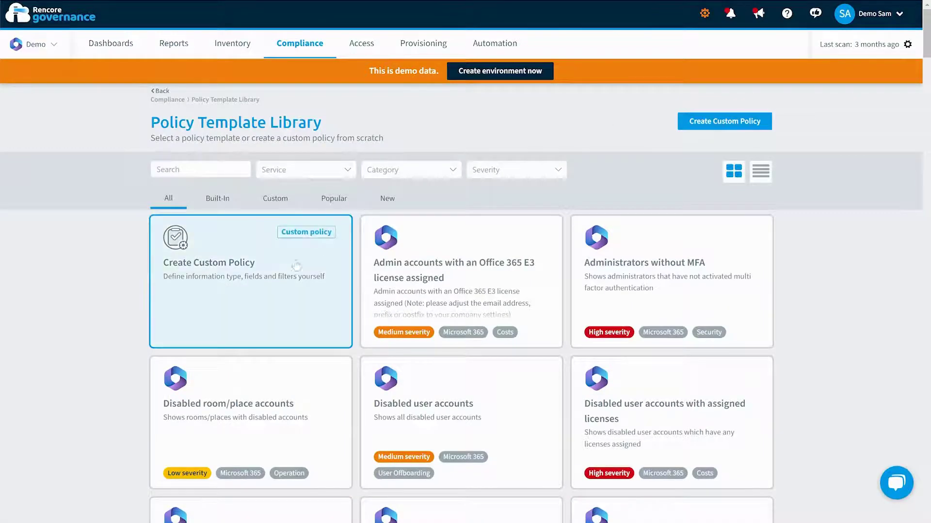
click(294, 267)
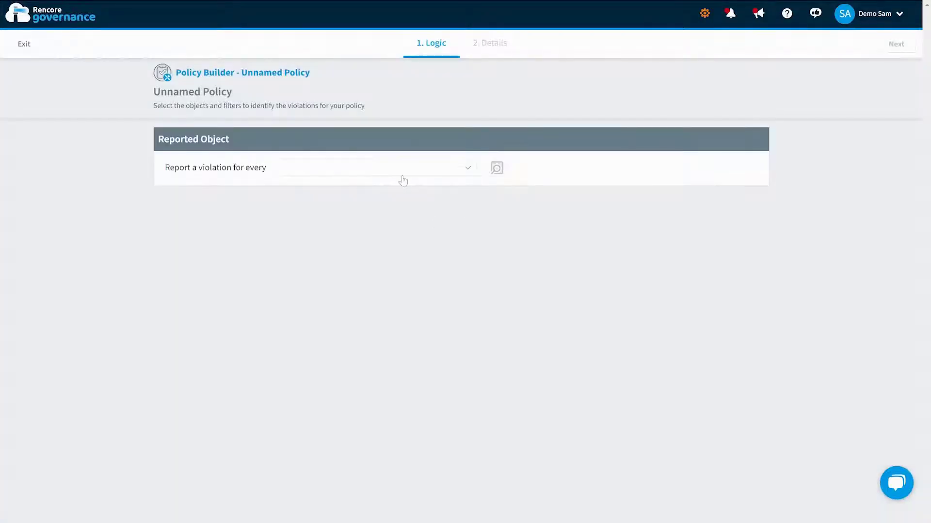
click(403, 182)
click(376, 233)
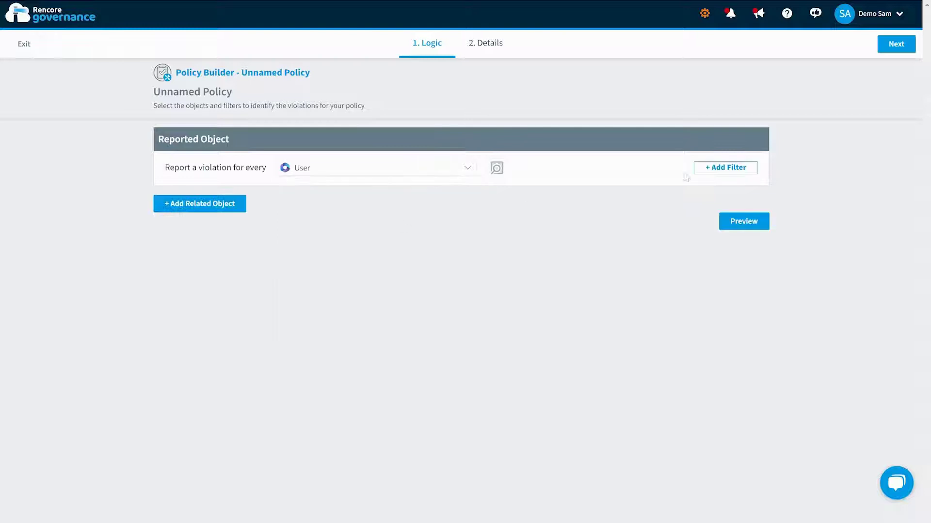
Add a filter so the policy only flags Users where Is External is True
click(740, 174)
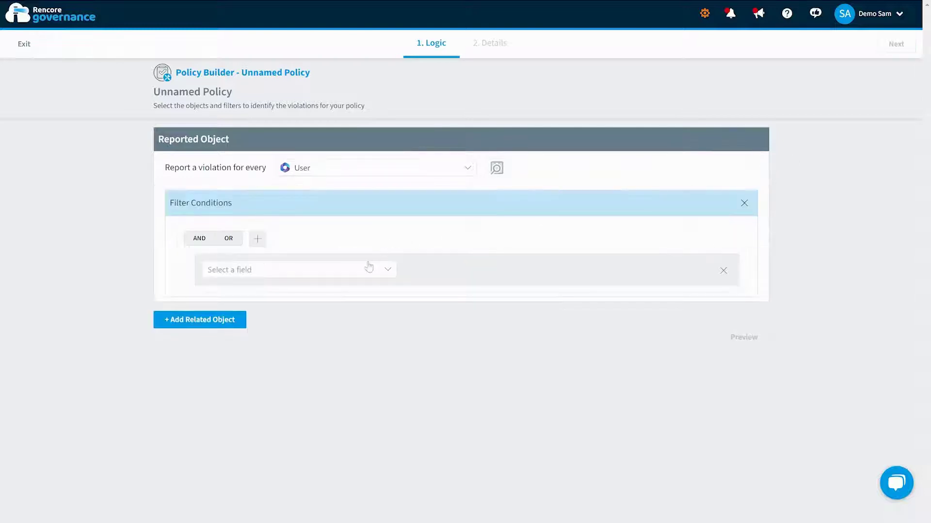
click(364, 271)
key(i)
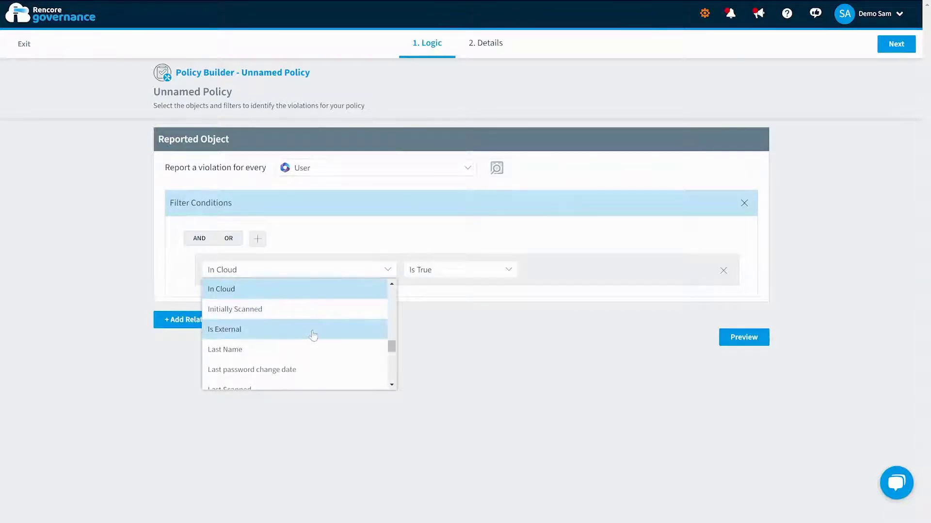
click(315, 330)
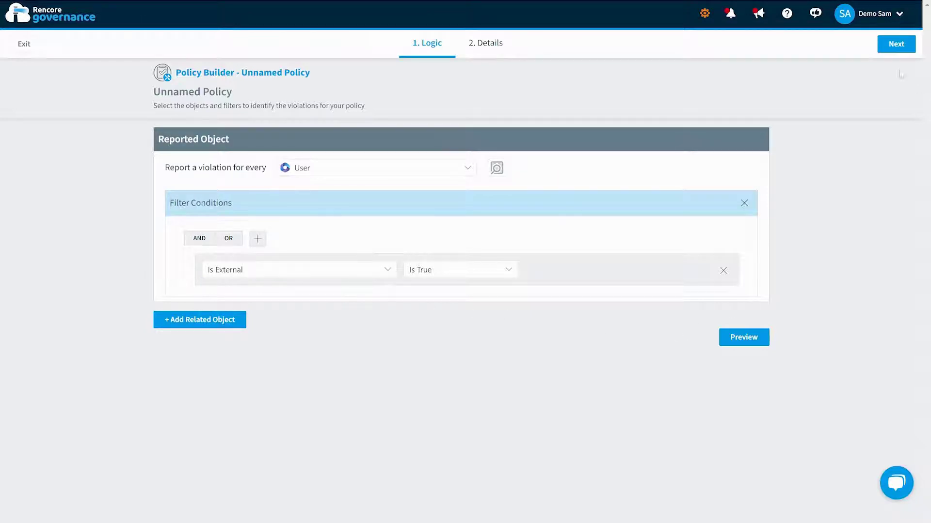
Title the policy 'External User', set its category to Security, and save it
click(897, 44)
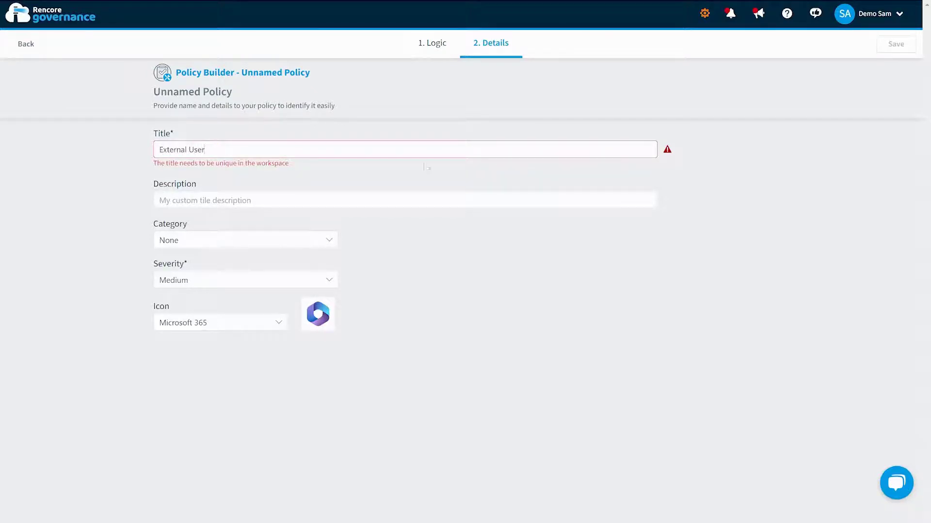
click(329, 241)
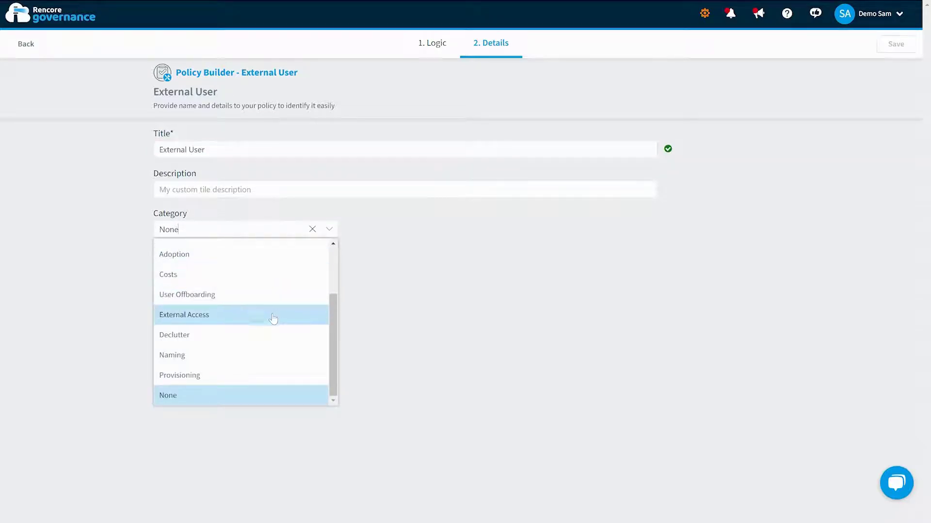
scroll(272, 319, up, 3)
click(240, 256)
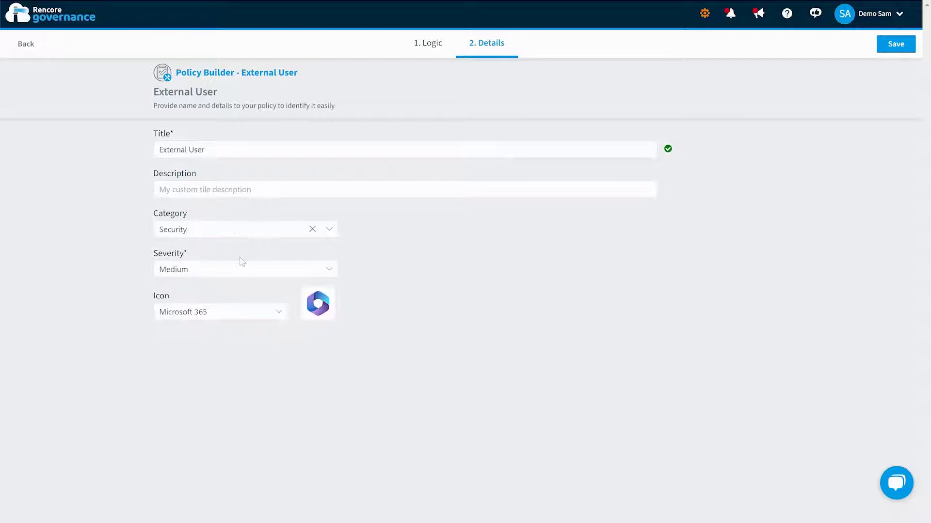
click(904, 49)
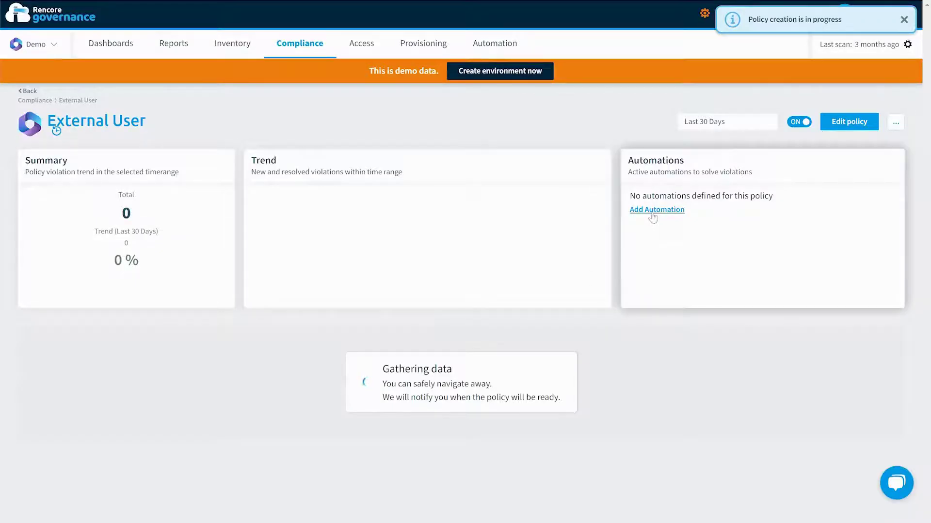
Start an automation for the External User policy, close the action picker unused, and reach its Details step
click(657, 210)
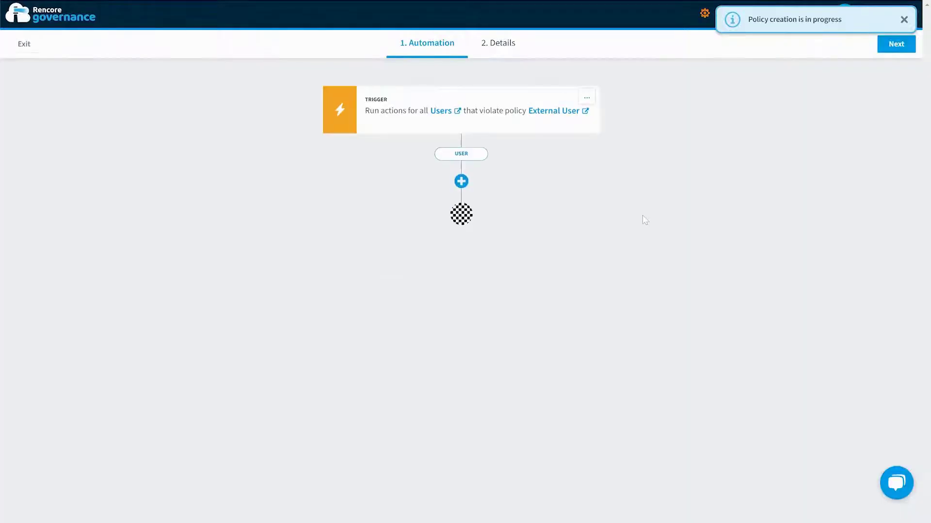
click(461, 182)
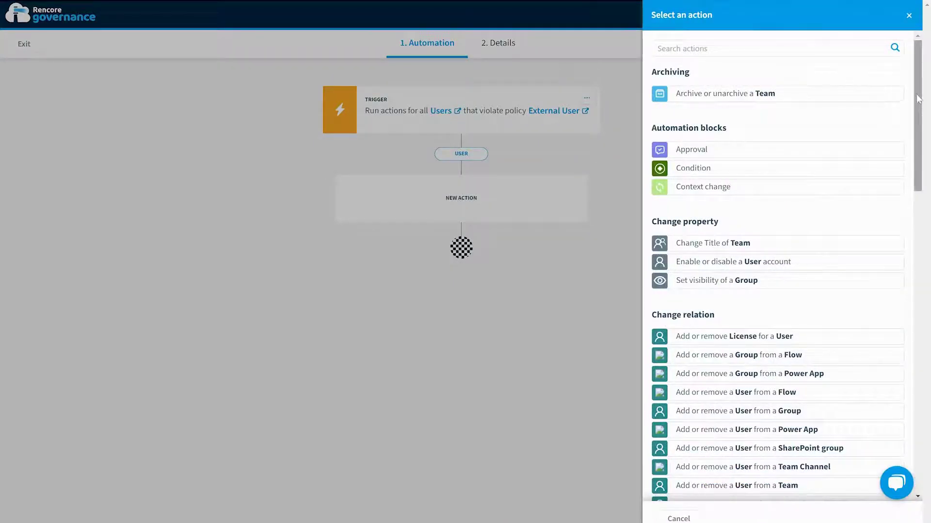
drag(918, 99, 914, 119)
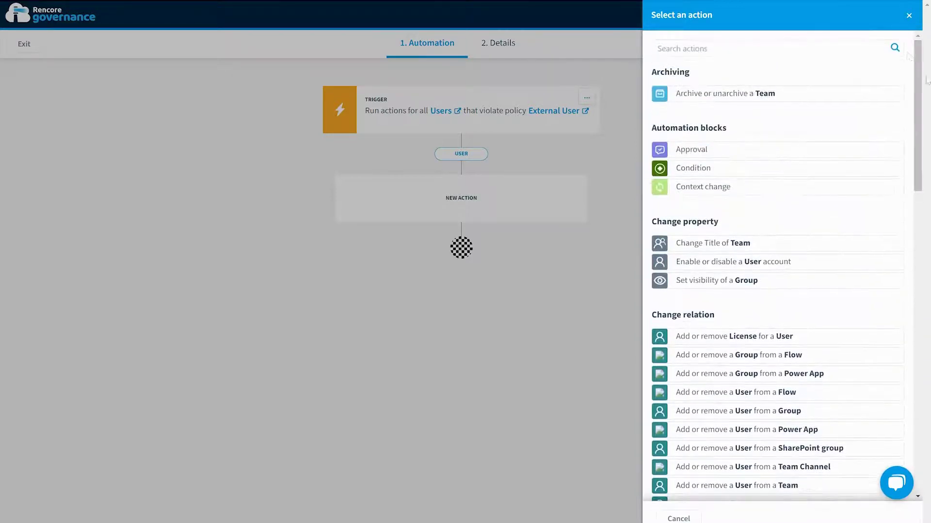
click(908, 18)
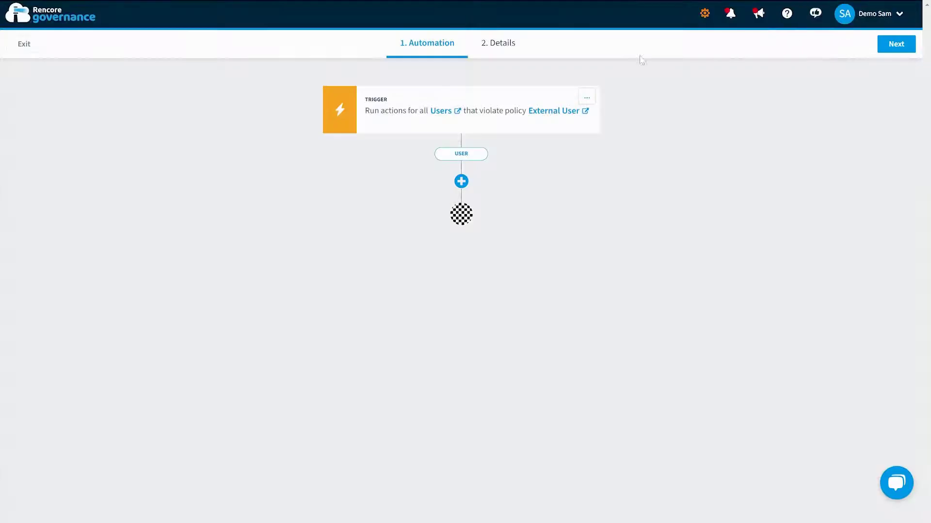
click(510, 44)
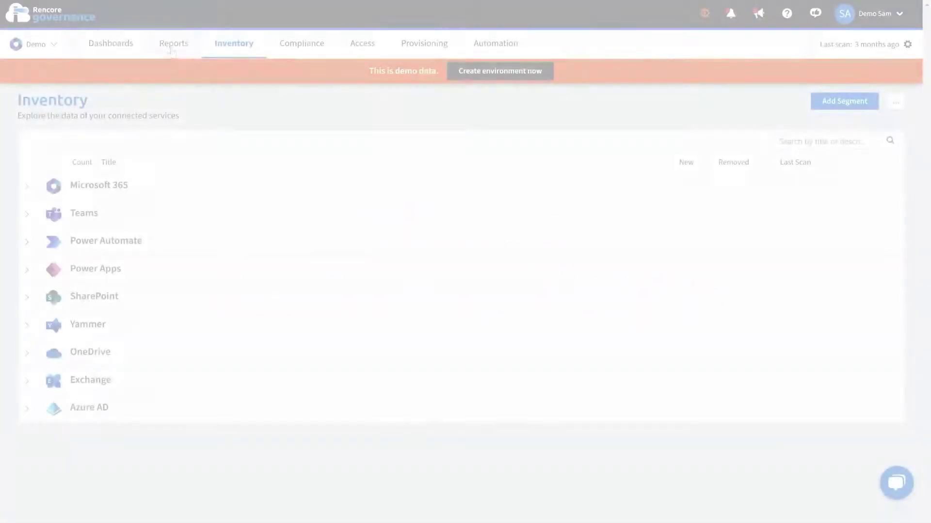
Open the Monthly license costs report from the Reports list, review it, and start editing it
click(171, 49)
scroll(901, 235, down, 1)
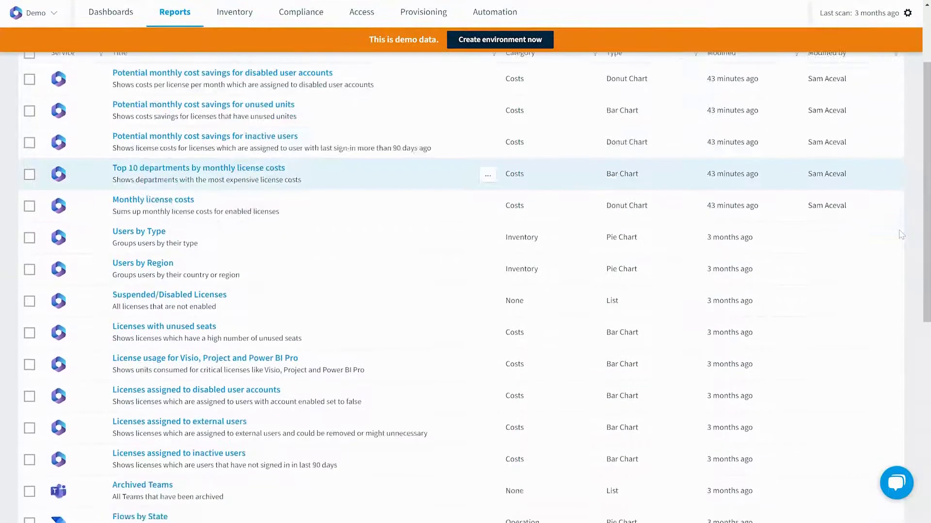
scroll(901, 235, down, 8)
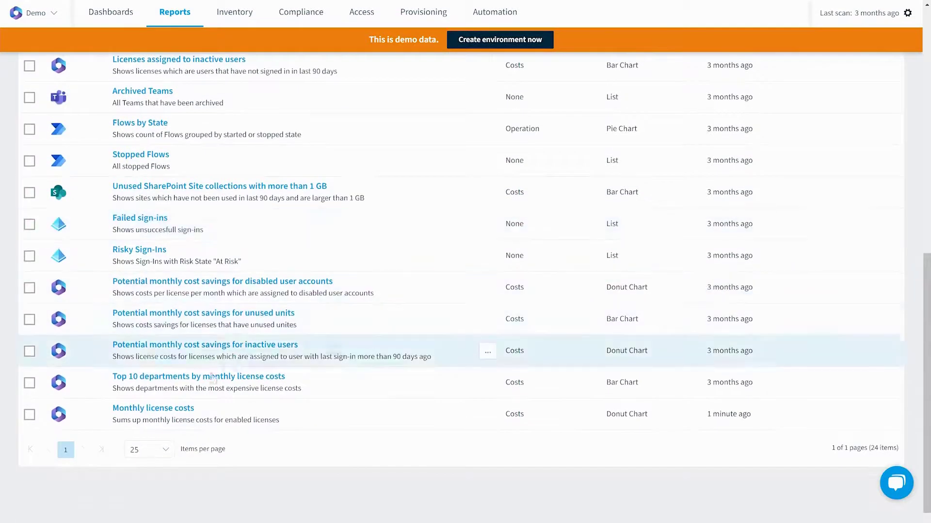
click(182, 410)
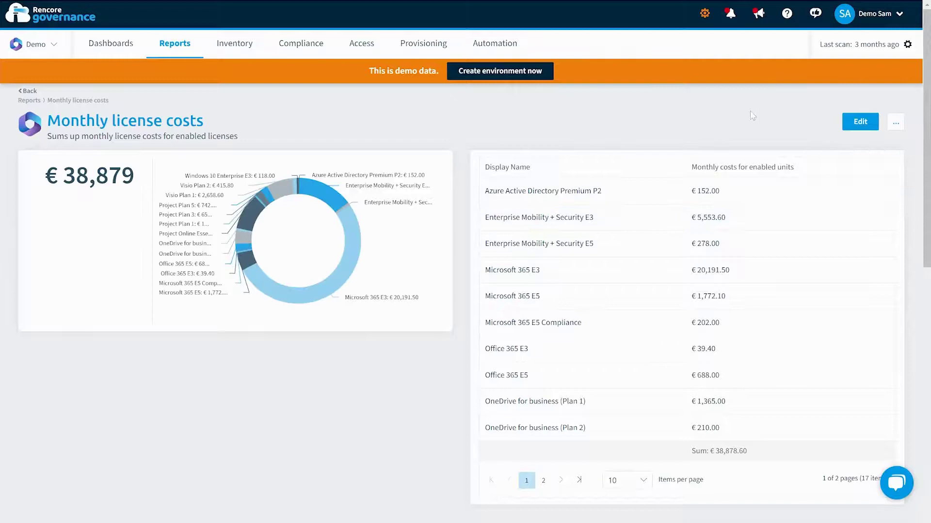
scroll(884, 280, down, 5)
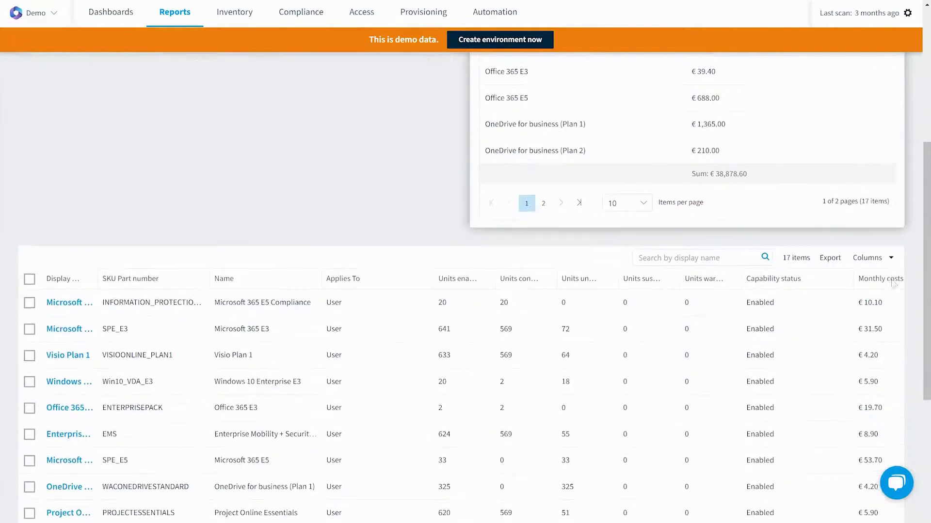
scroll(895, 284, down, 5)
scroll(887, 280, up, 4)
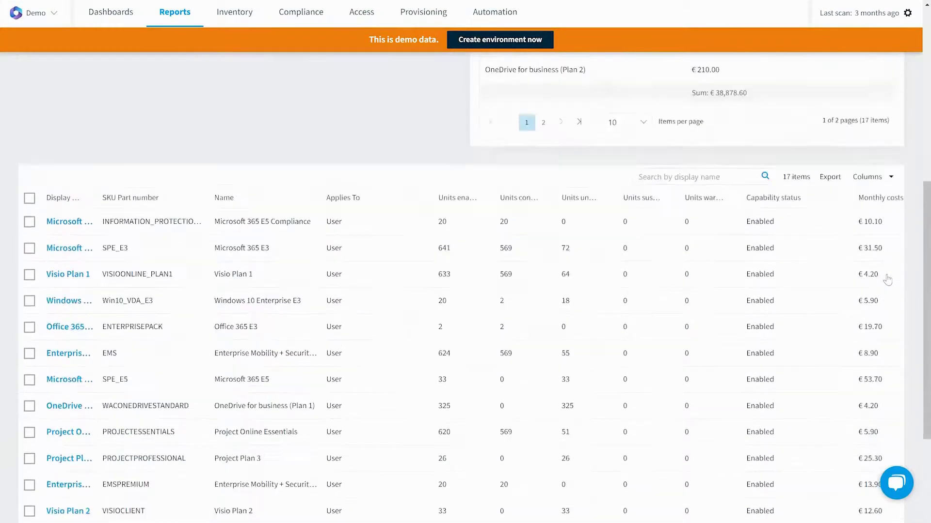
scroll(887, 280, up, 7)
click(852, 127)
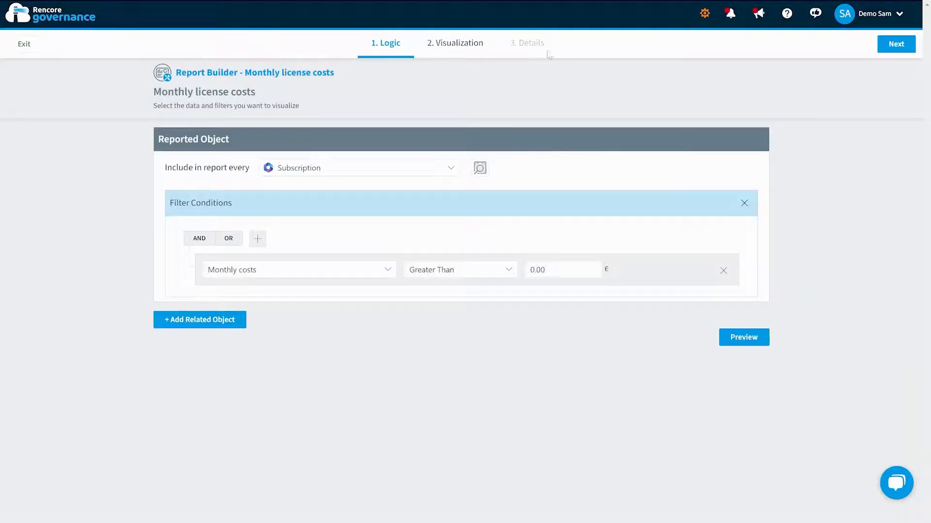
In the Visualization step, render Monthly license costs as a bar chart in High contrast colours
click(484, 52)
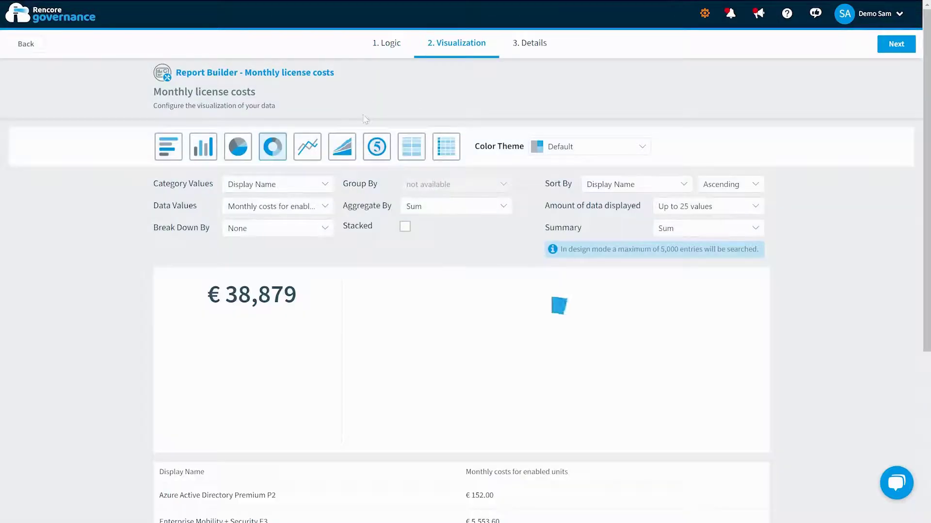
click(205, 154)
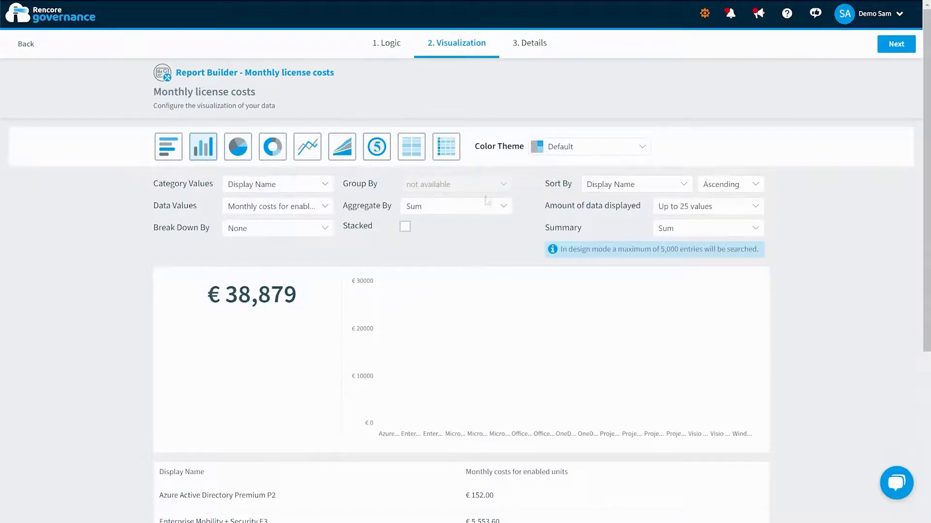
click(630, 156)
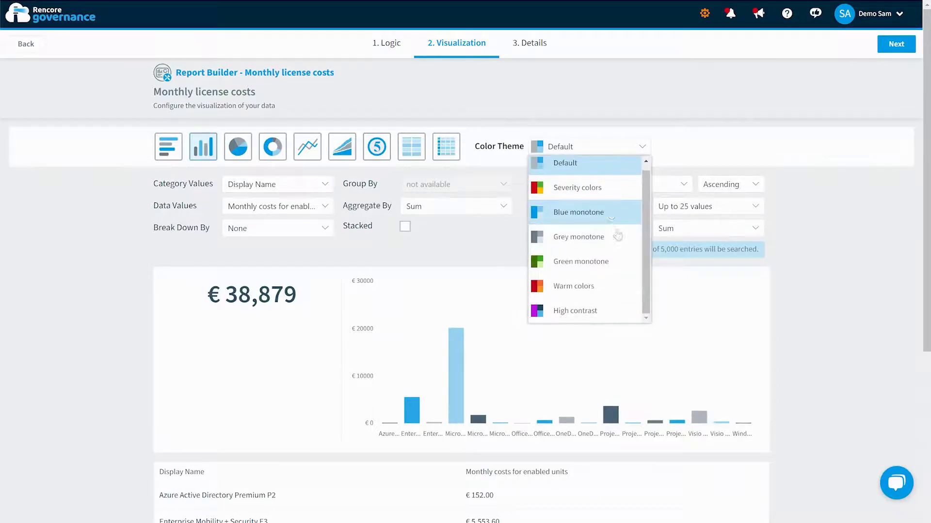
click(601, 310)
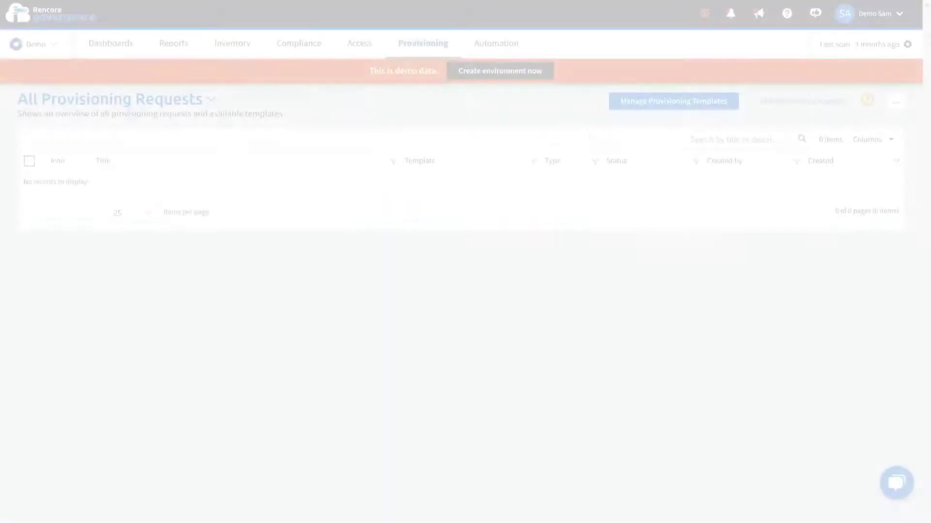
Create a new provisioning template from the Custom Team template in the template library
click(630, 103)
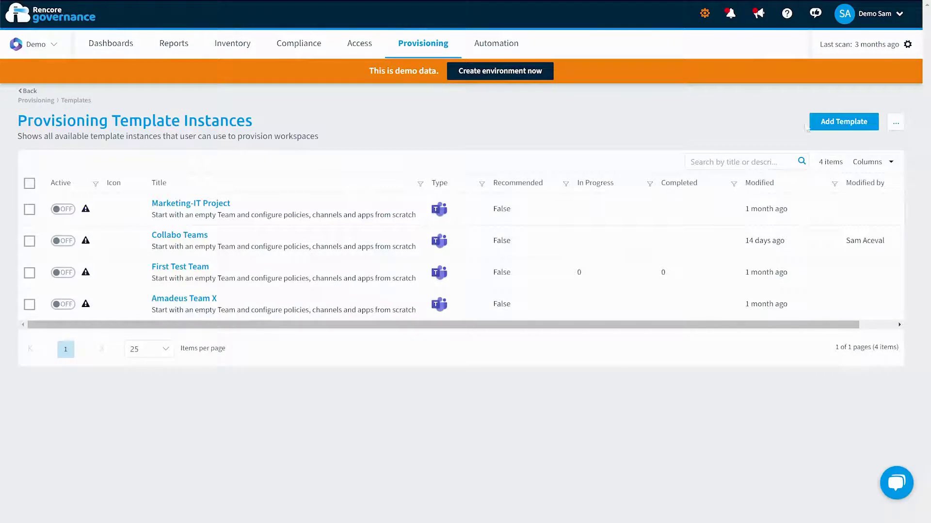
click(830, 126)
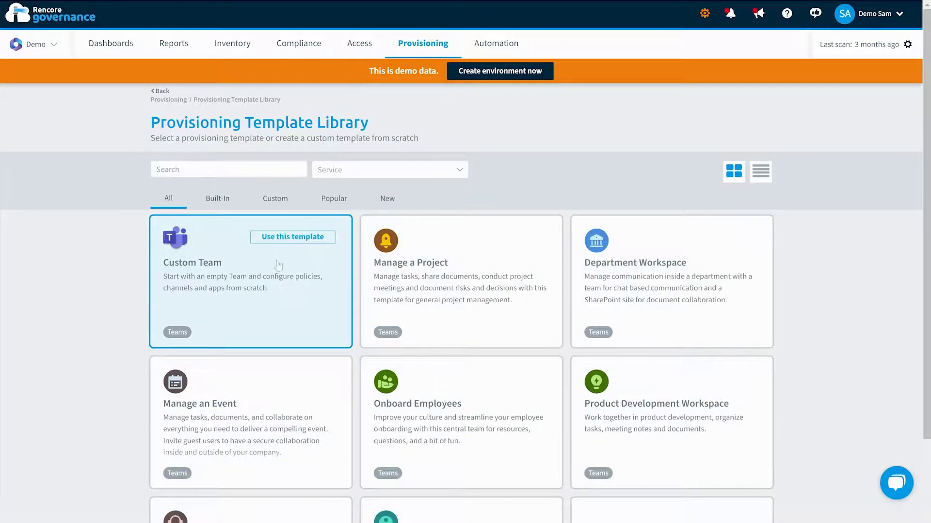
click(289, 238)
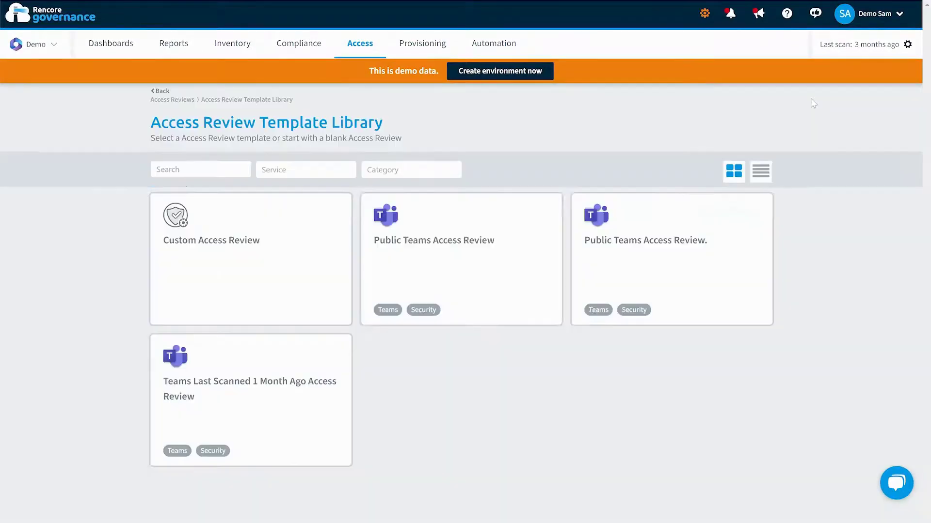
Start a custom access review of Users filtered to Is External is True
click(294, 276)
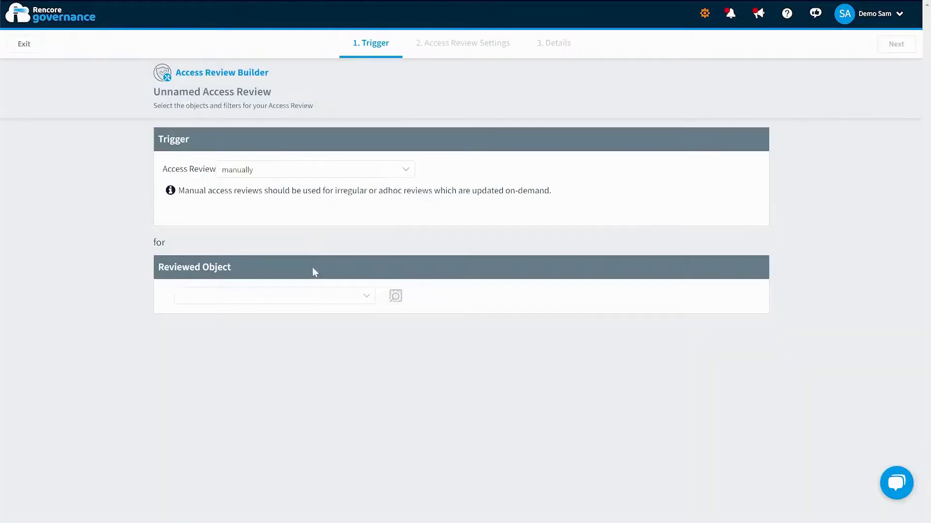
click(303, 297)
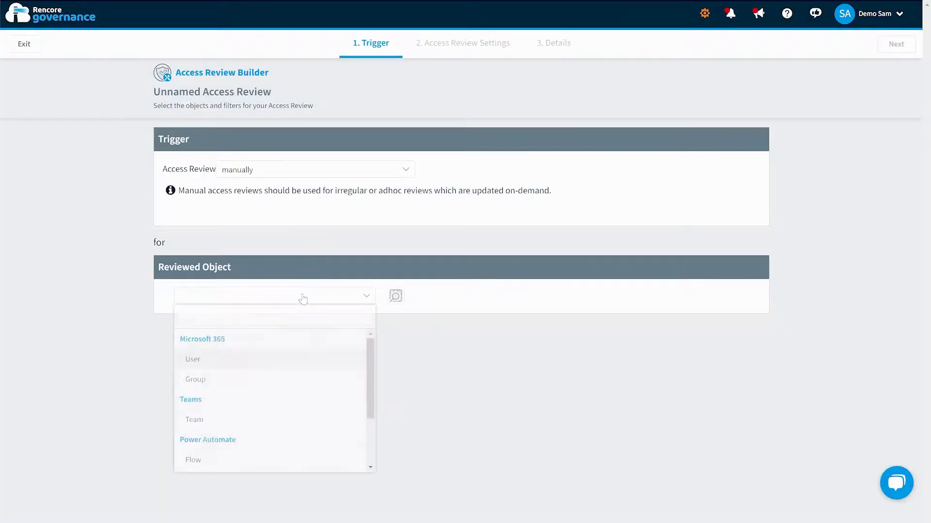
click(289, 360)
click(712, 302)
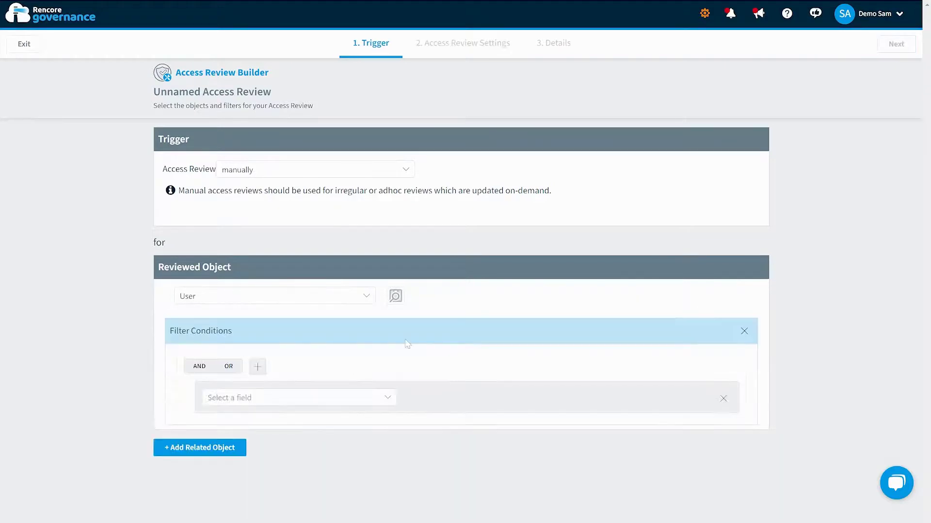
click(349, 402)
text(is)
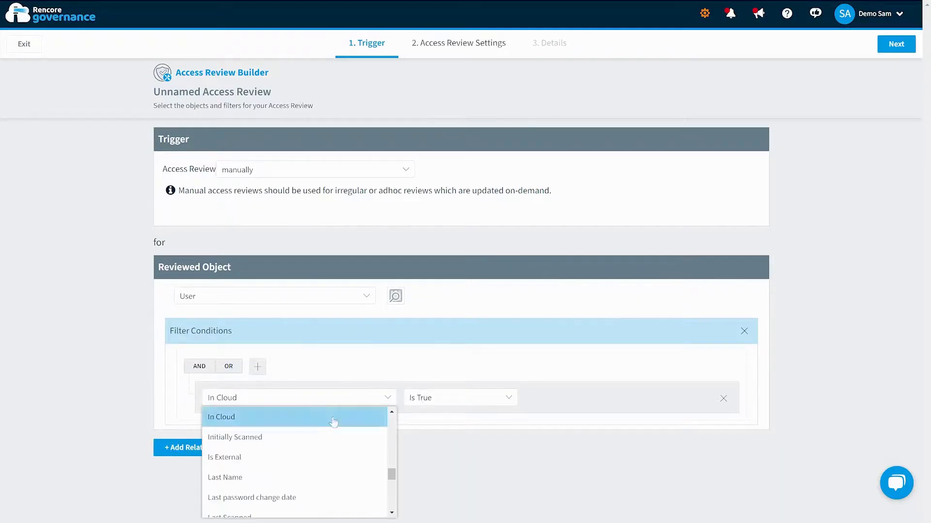
click(308, 455)
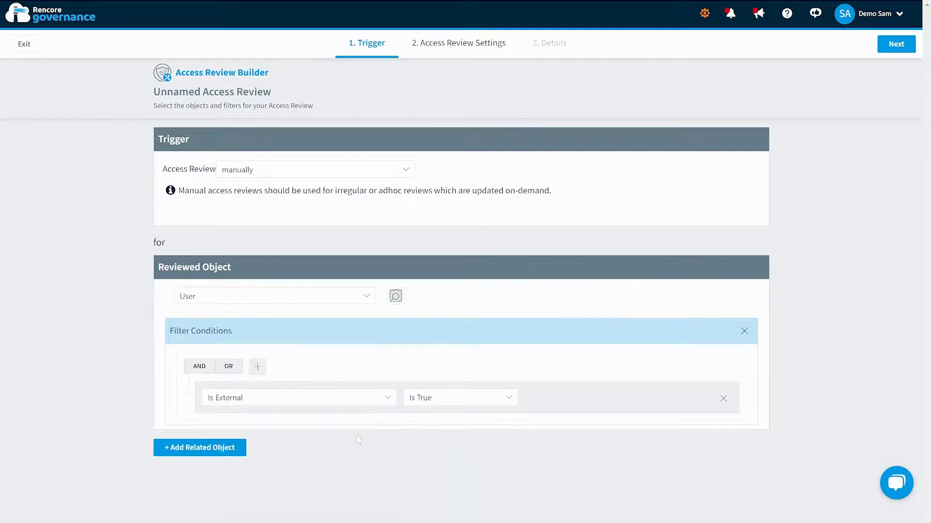
Turn on Perform Access Review and assign one reviewer
click(896, 44)
click(166, 143)
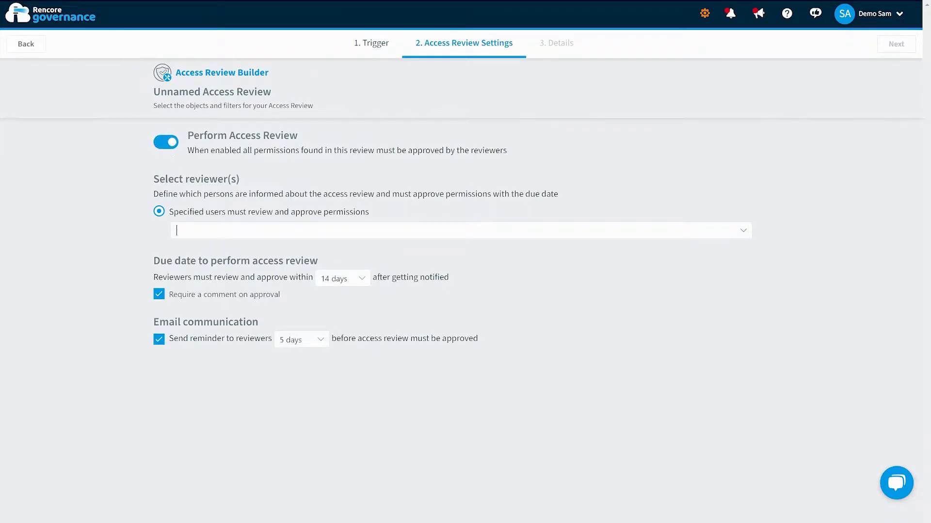
click(364, 247)
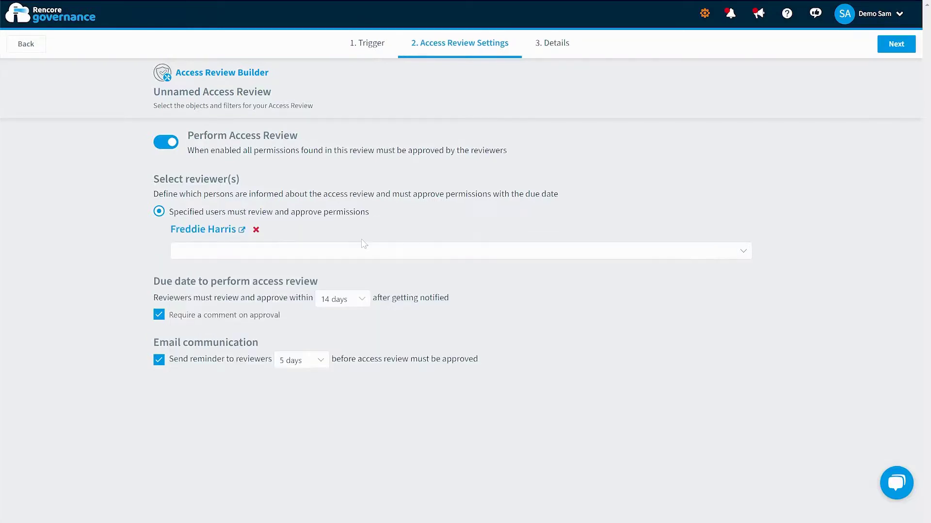